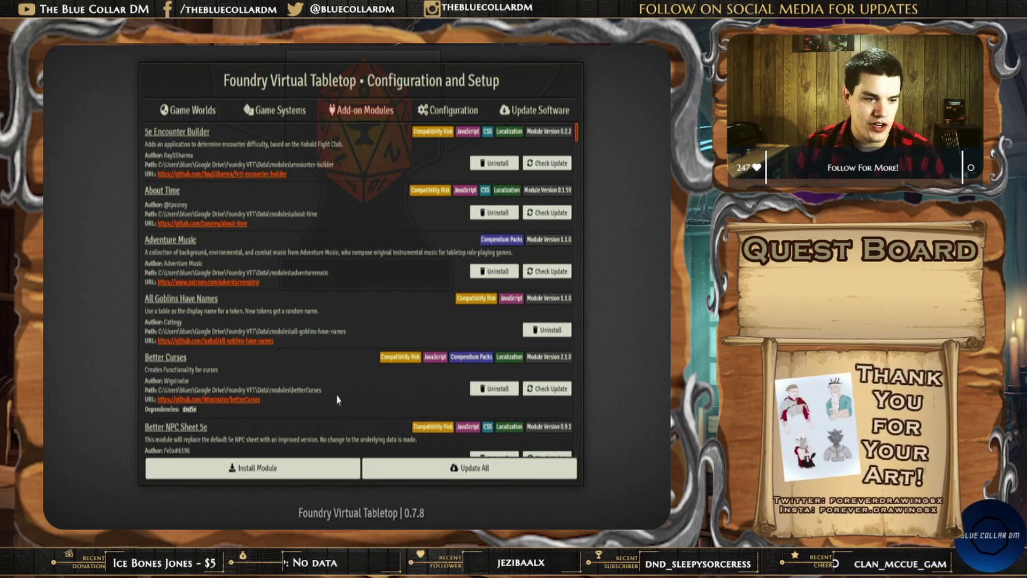
# - Filter the installable modules for 'importer' to find D&D Beyond Importer, then bring up game settings
pyautogui.click(315, 468)
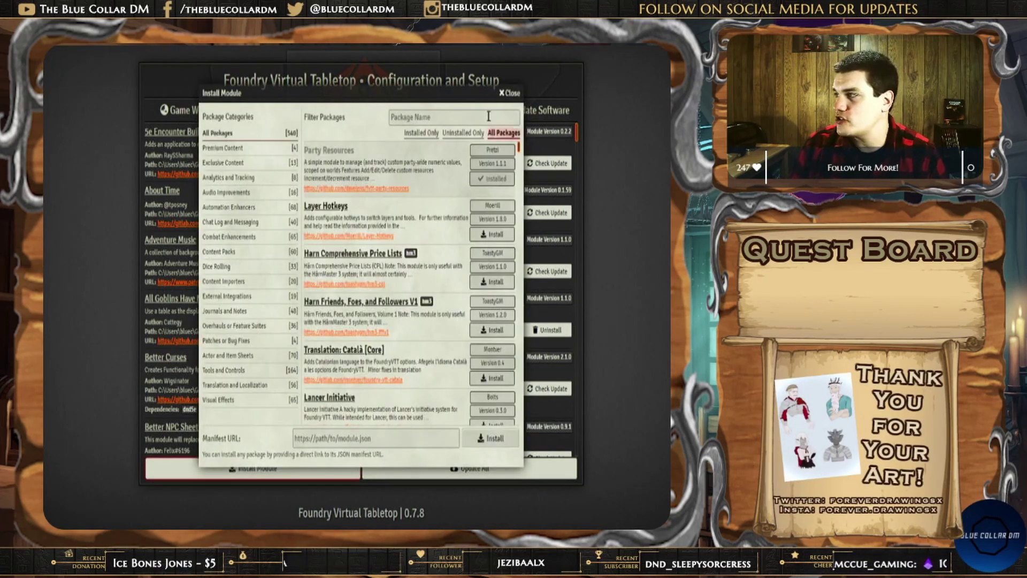
pyautogui.click(471, 118)
pyautogui.write('importer')
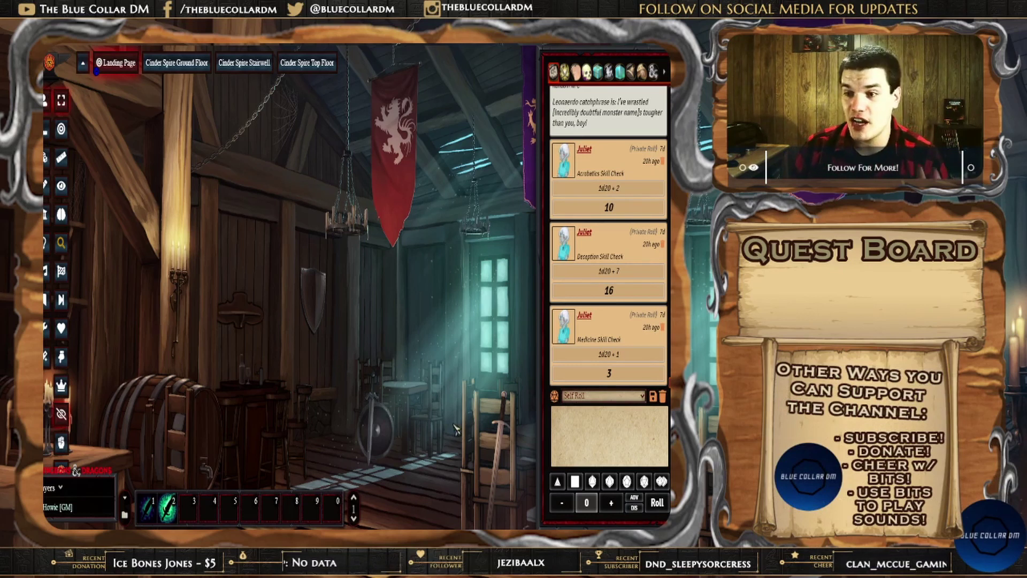
pyautogui.click(657, 75)
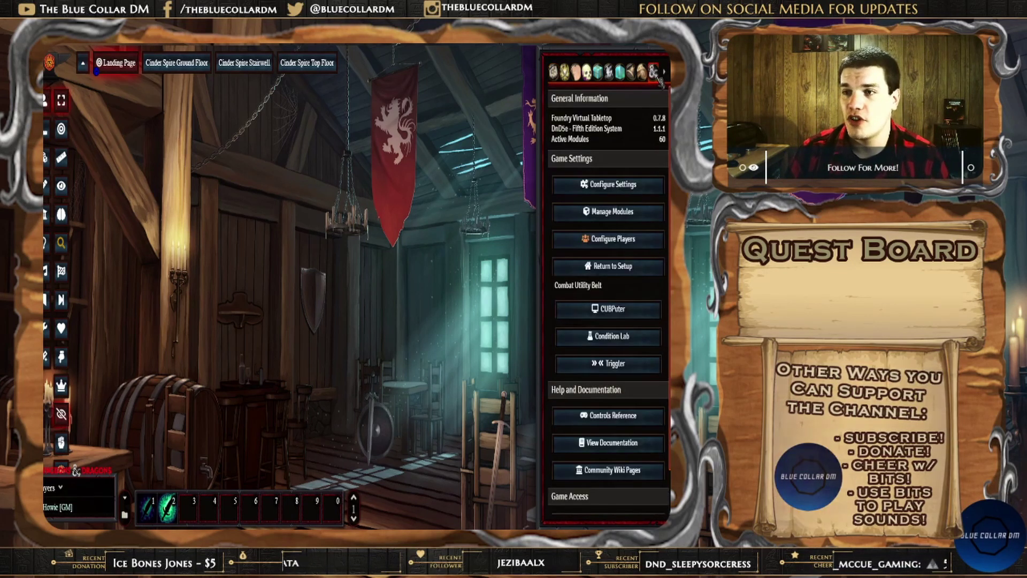
# - Confirm D&D Beyond Importer is ticked in Manage Modules, then close the window
pyautogui.click(636, 212)
pyautogui.scroll(-7, 294, 225)
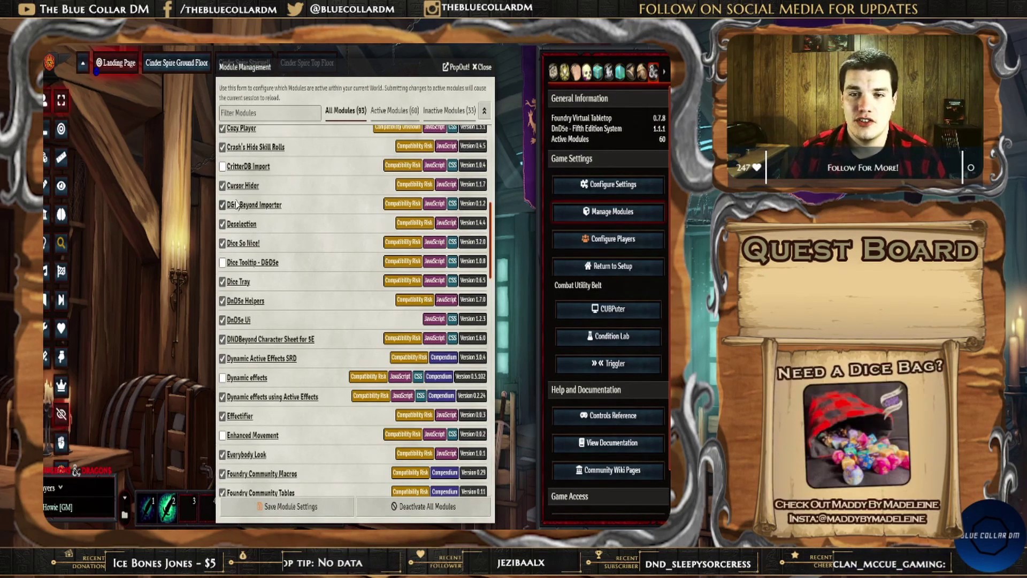
pyautogui.press('Escape')
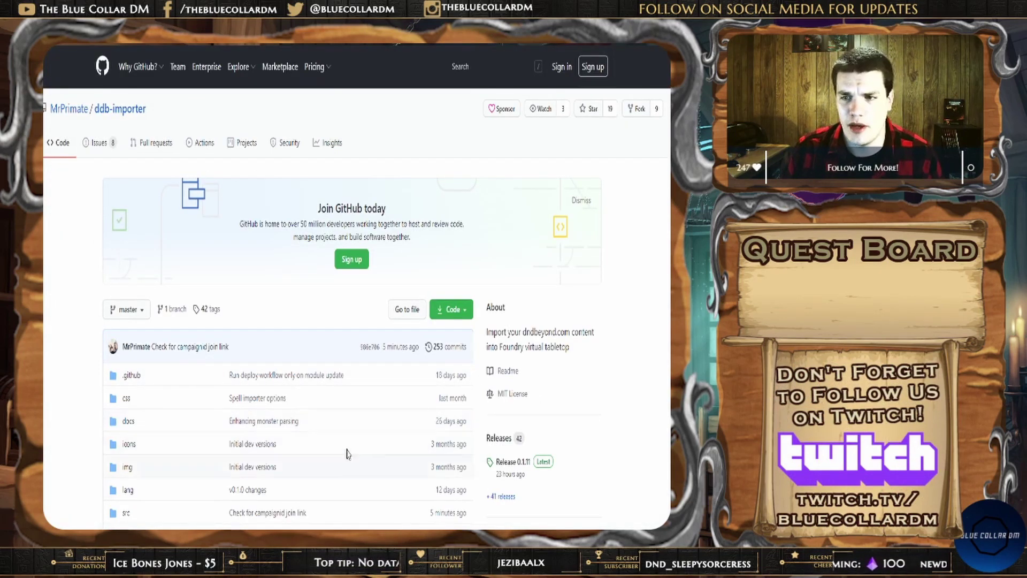
# - Read through the ddb-importer README on GitHub, then move to the D&D Beyond tab
pyautogui.scroll(-10, 347, 454)
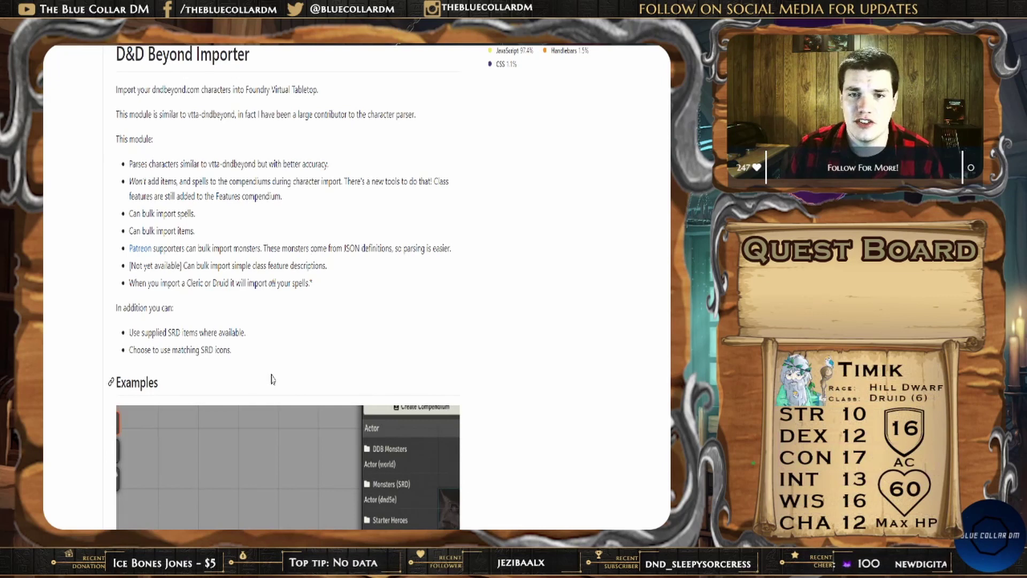
pyautogui.scroll(-3, 272, 379)
pyautogui.scroll(9, 321, 407)
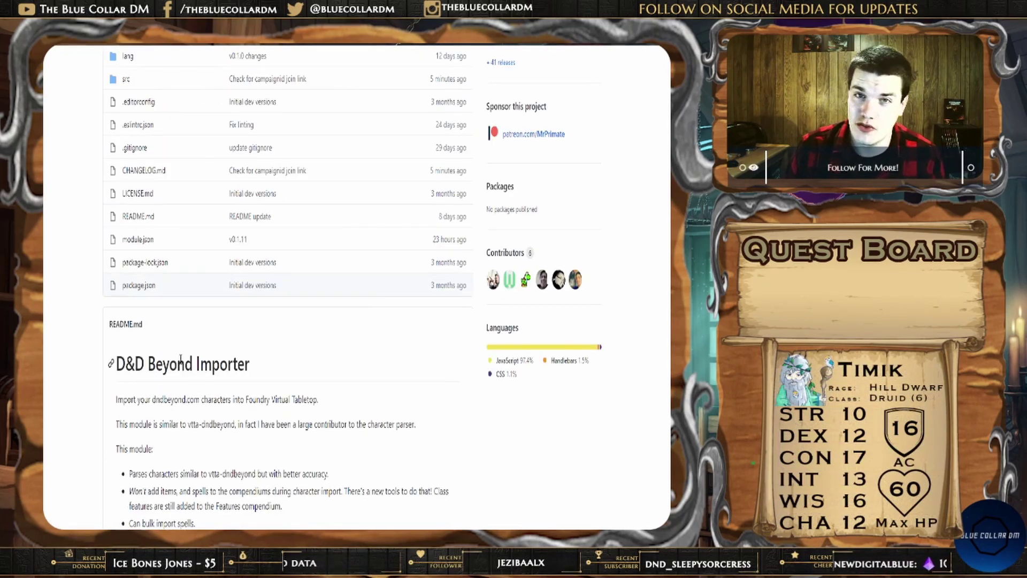
pyautogui.hotkey('ctrl', 'Tab')
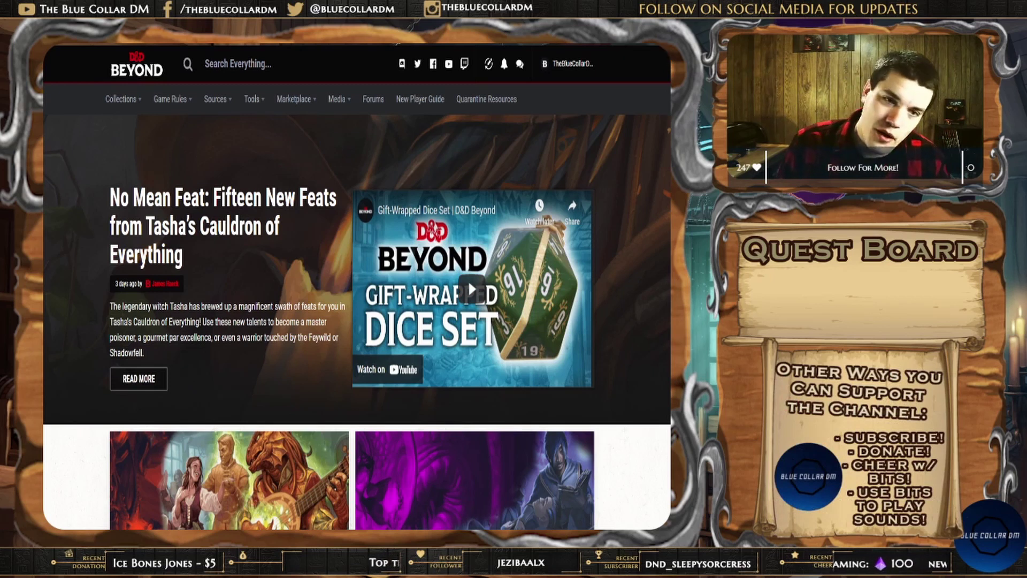
# - Run the Get Cookie! extension for the logged-in D&D Beyond account and return to Foundry
pyautogui.moveTo(598, 64)
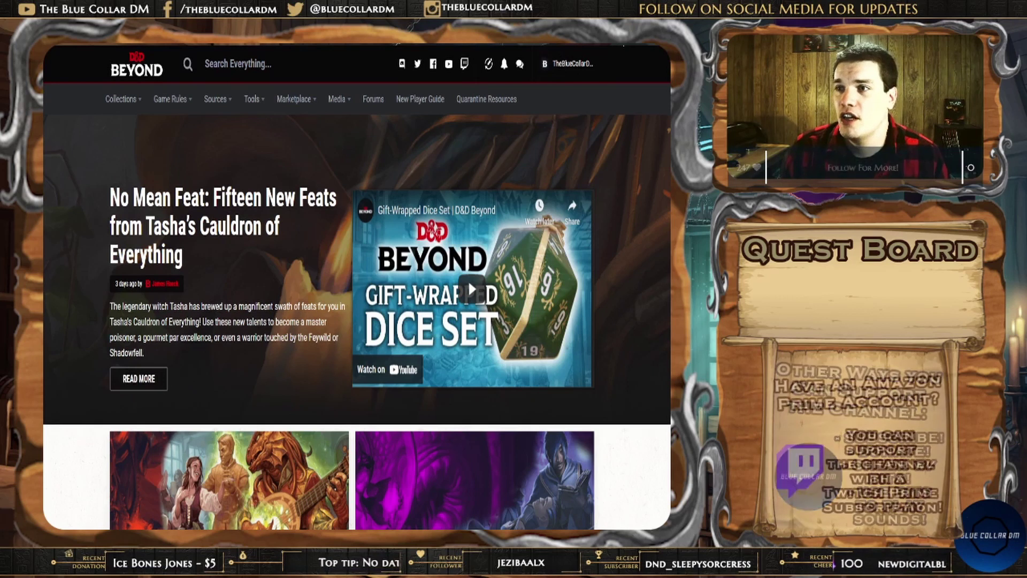
pyautogui.click(623, 46)
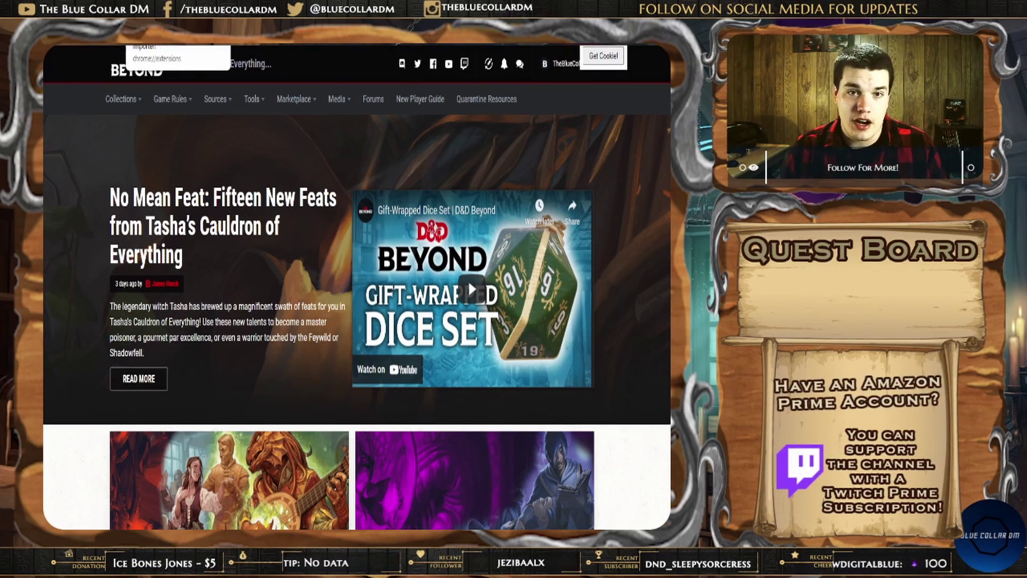
pyautogui.click(89, 42)
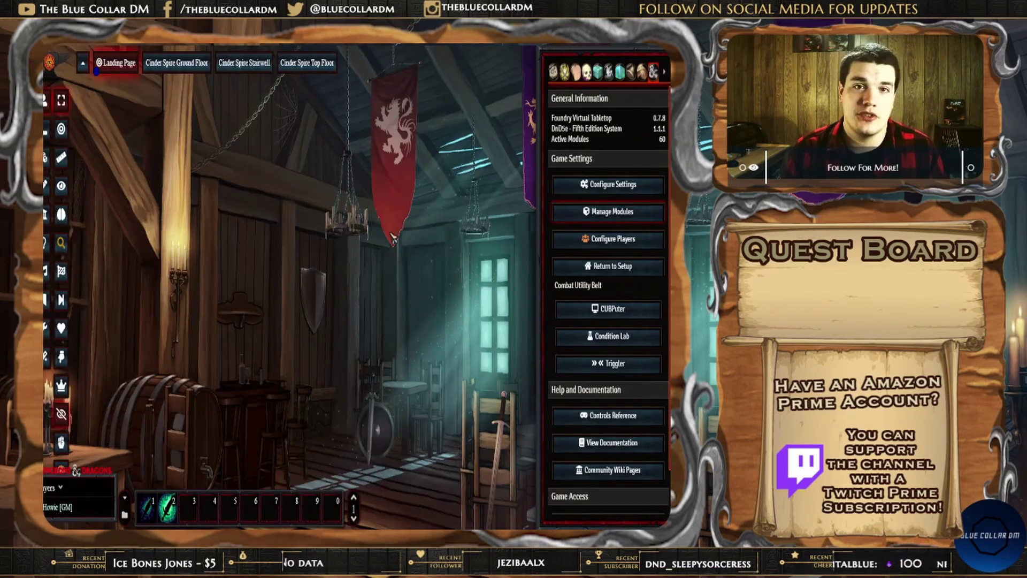
# - Review the D&D Beyond Importer options under Module Settings, then start a new actor
pyautogui.click(630, 192)
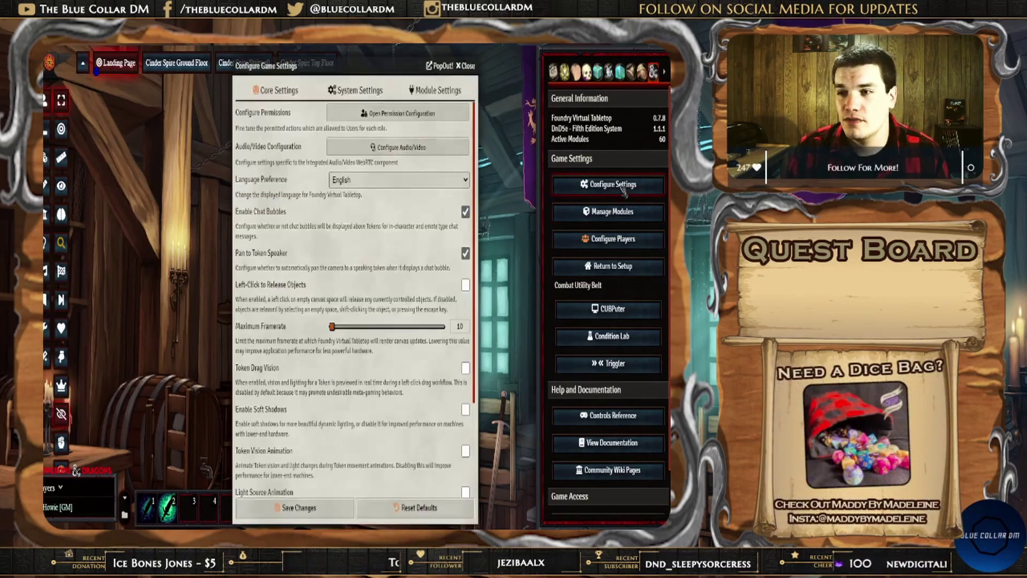
pyautogui.click(436, 90)
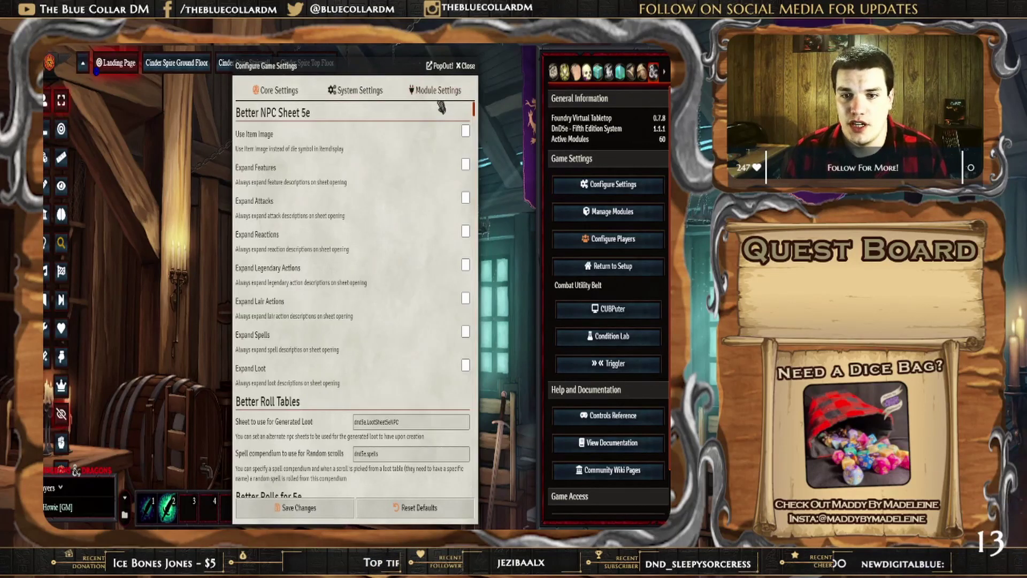
pyautogui.scroll(-10, 342, 328)
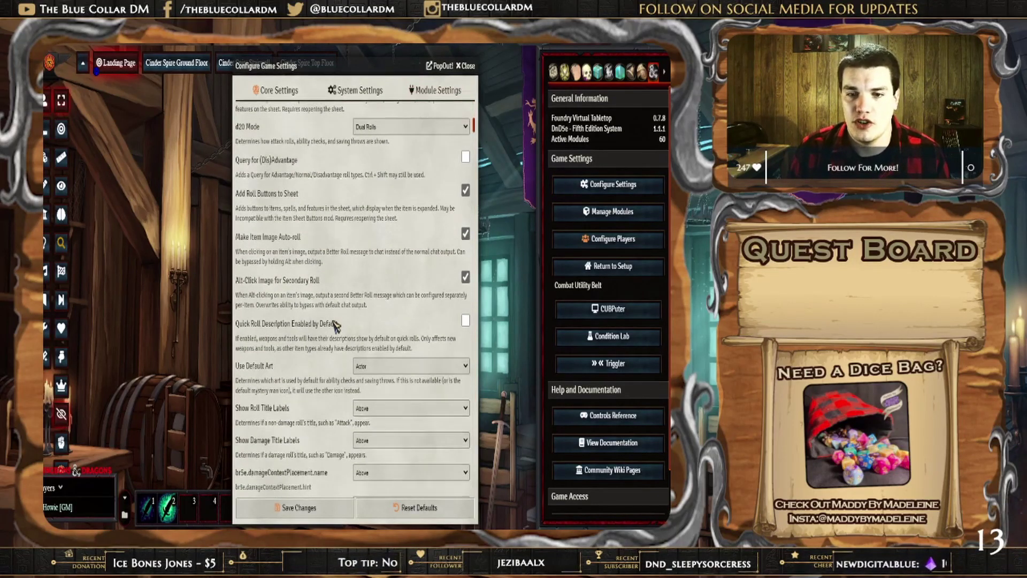
pyautogui.scroll(5, 335, 325)
pyautogui.scroll(-15, 375, 329)
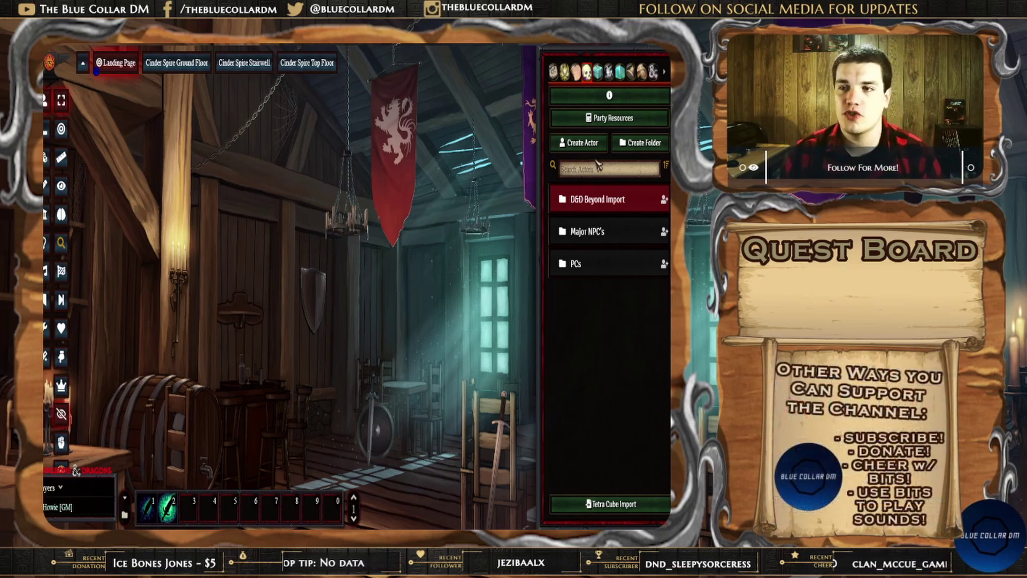
pyautogui.click(586, 146)
# - Create a Player Character actor named Kitu
pyautogui.click(483, 148)
pyautogui.write('Kitu')
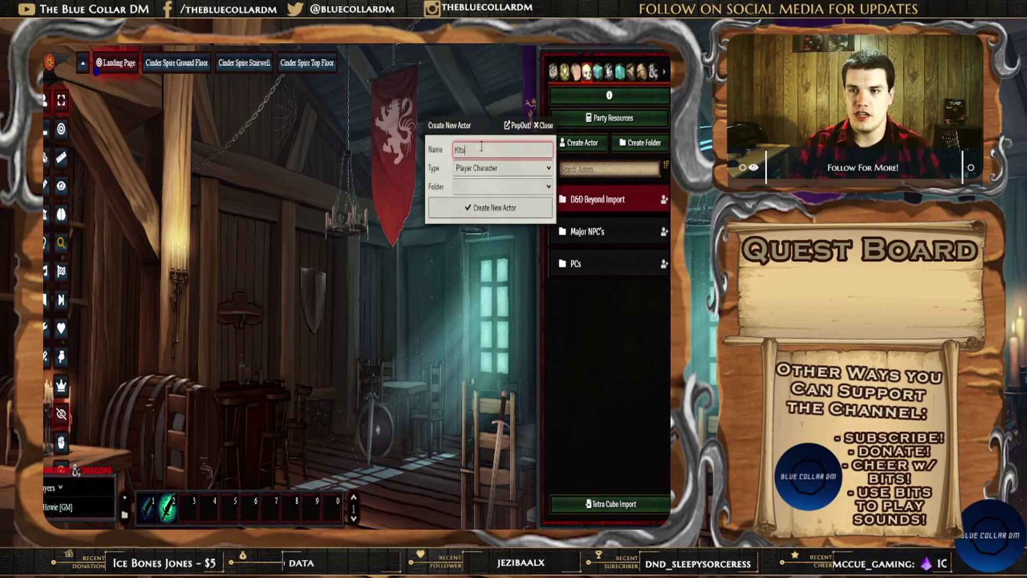
pyautogui.click(491, 207)
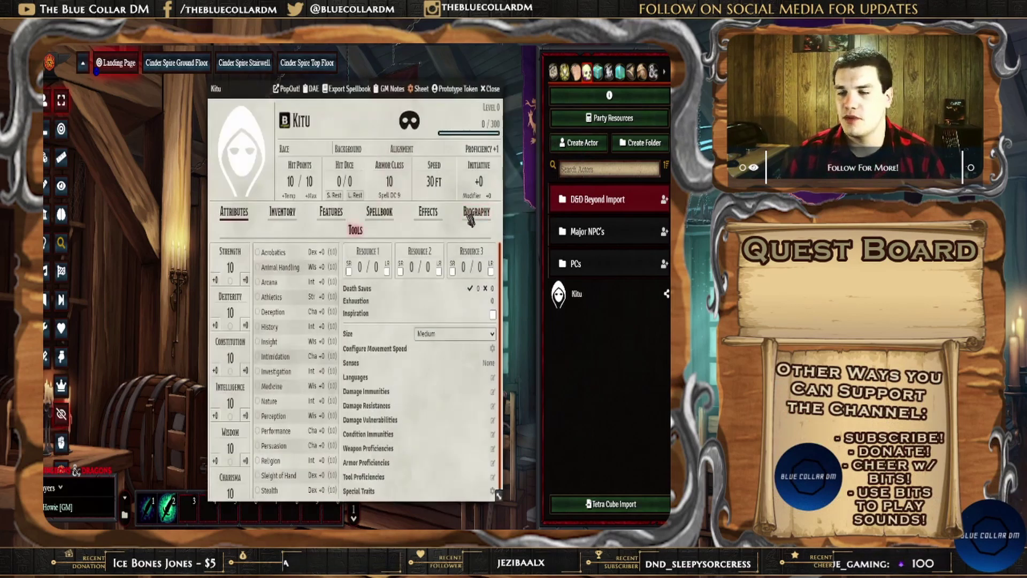
# - Open Kitu's D&D Beyond import window and load dndbeyond.com in a new tab
pyautogui.click(286, 121)
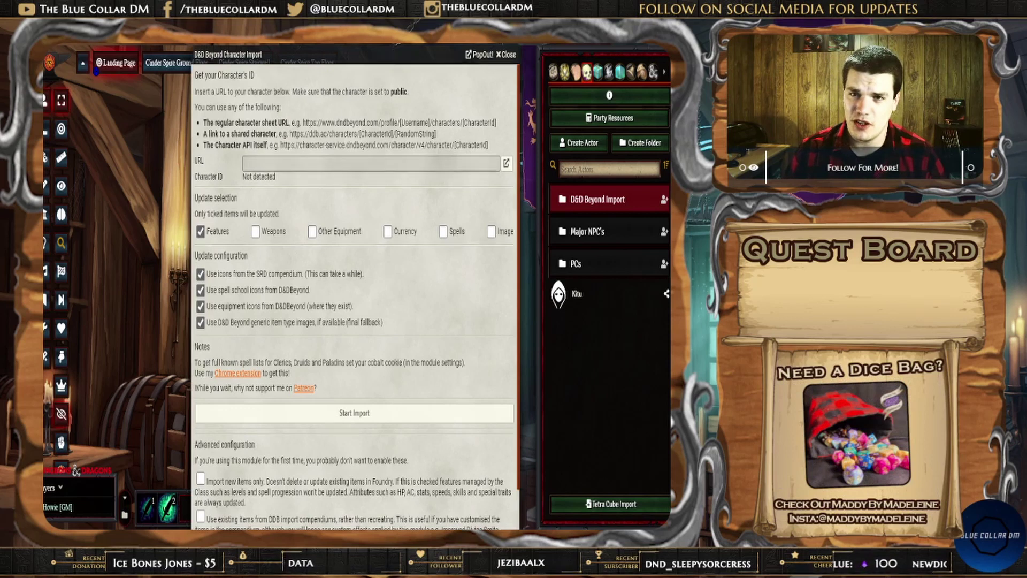
pyautogui.hotkey('ctrl', 't')
pyautogui.write('d')
pyautogui.press('Return')
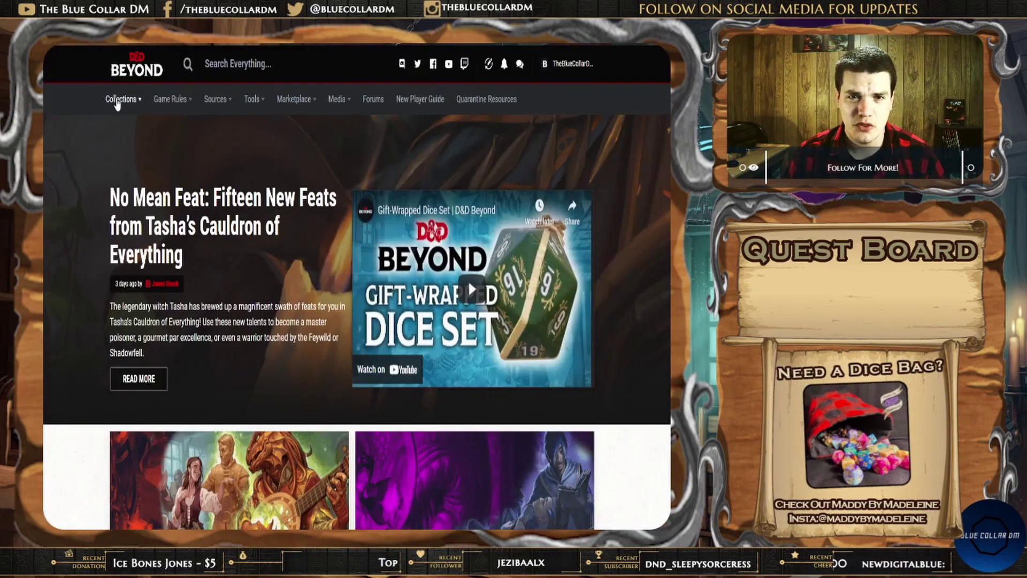
# - Open Kitu's sheet from My Characters, dismiss the Beyond20 notice, and return to Foundry
pyautogui.moveTo(120, 99)
pyautogui.click(126, 171)
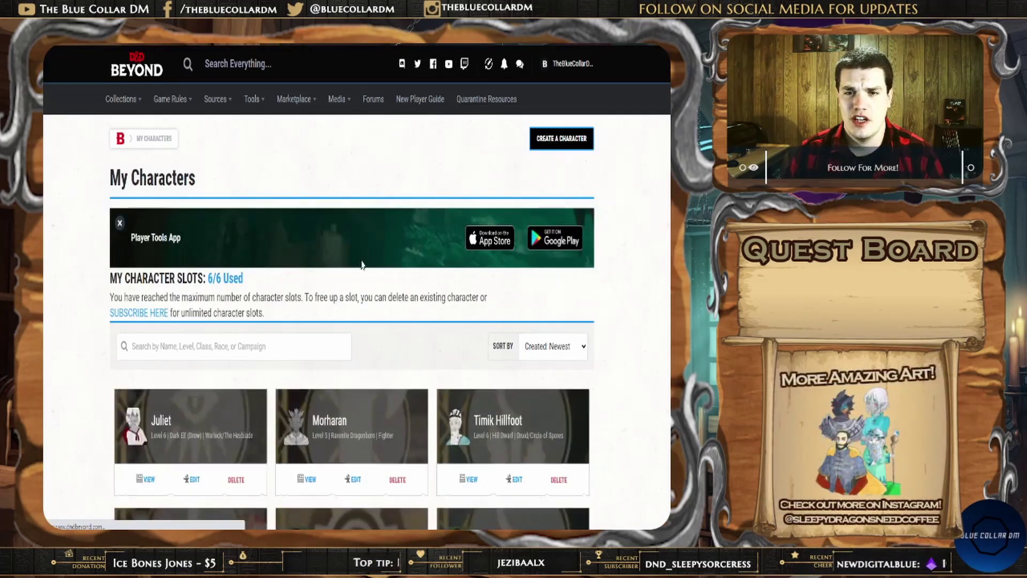
pyautogui.scroll(-5, 321, 268)
pyautogui.click(303, 291)
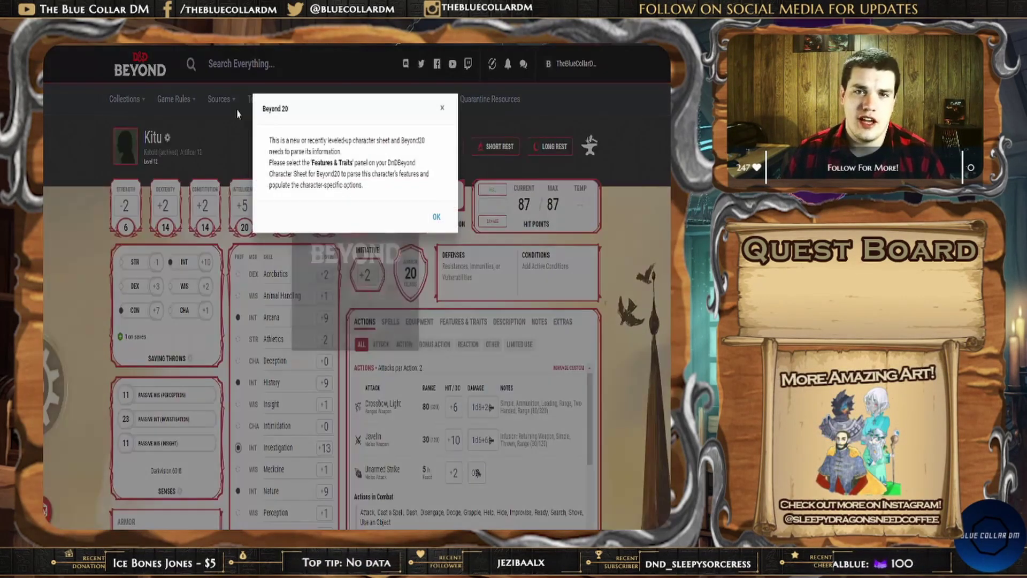
pyautogui.click(437, 217)
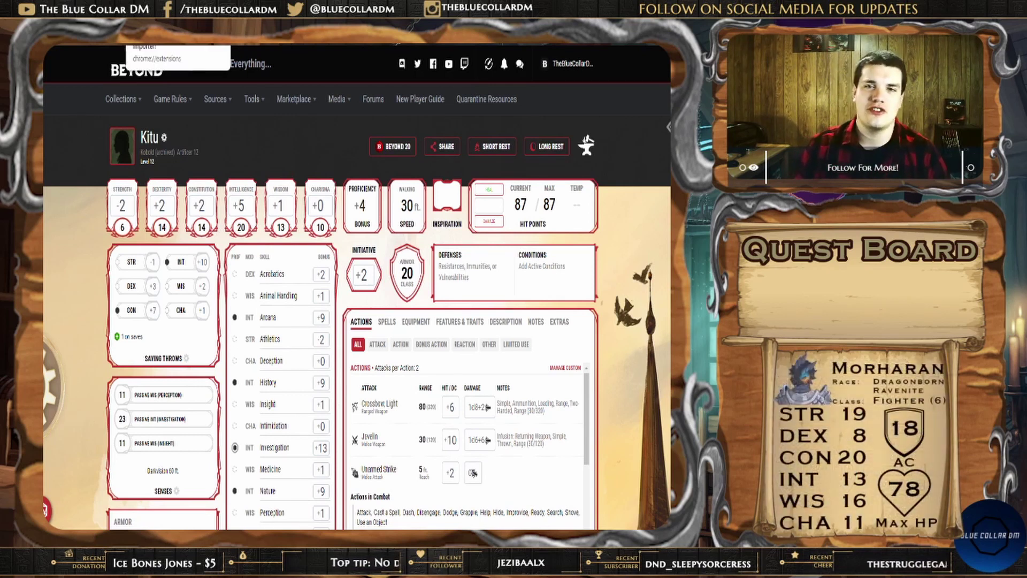
pyautogui.hotkey('alt', 'Tab')
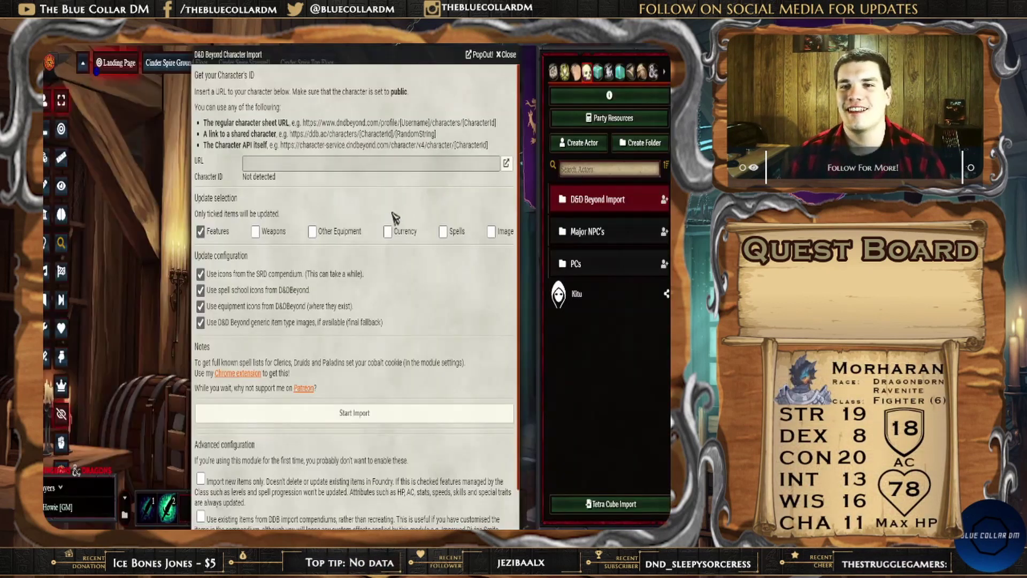
# - Import Kitu from the pasted D&D Beyond URL with Weapons, Other Equipment, Currency, Spells and Image included
pyautogui.click(330, 169)
pyautogui.write('https://www.dndbeyond.com/profile/TheBlueCollarDM/characters/33893886')
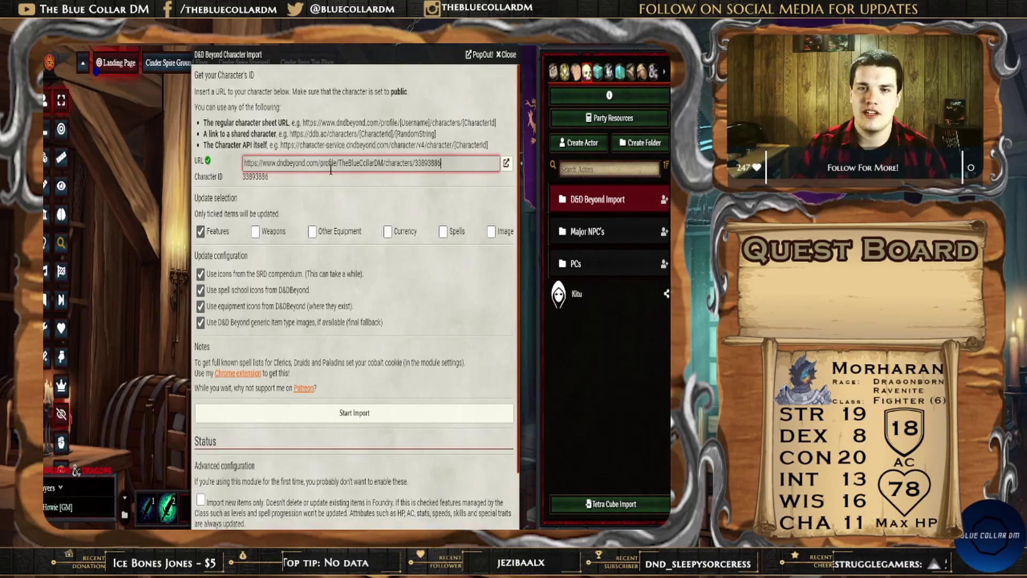
pyautogui.click(256, 232)
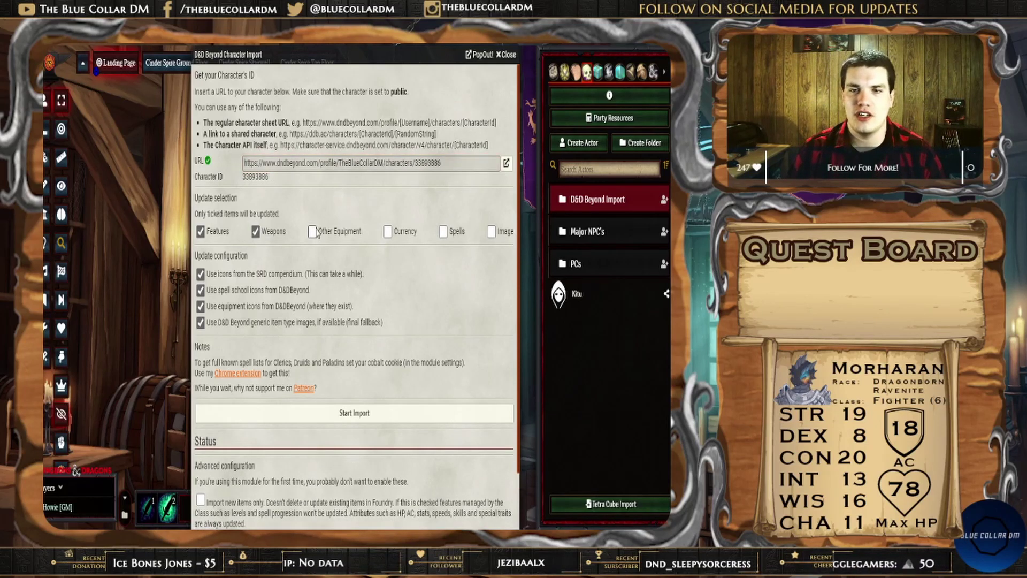
pyautogui.click(312, 231)
pyautogui.click(387, 231)
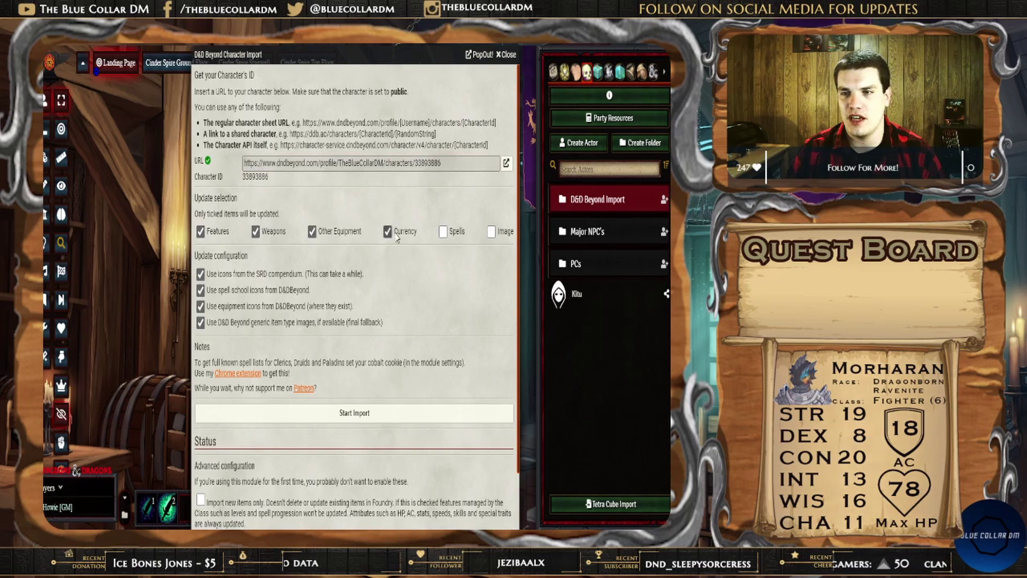
pyautogui.click(443, 231)
pyautogui.click(491, 232)
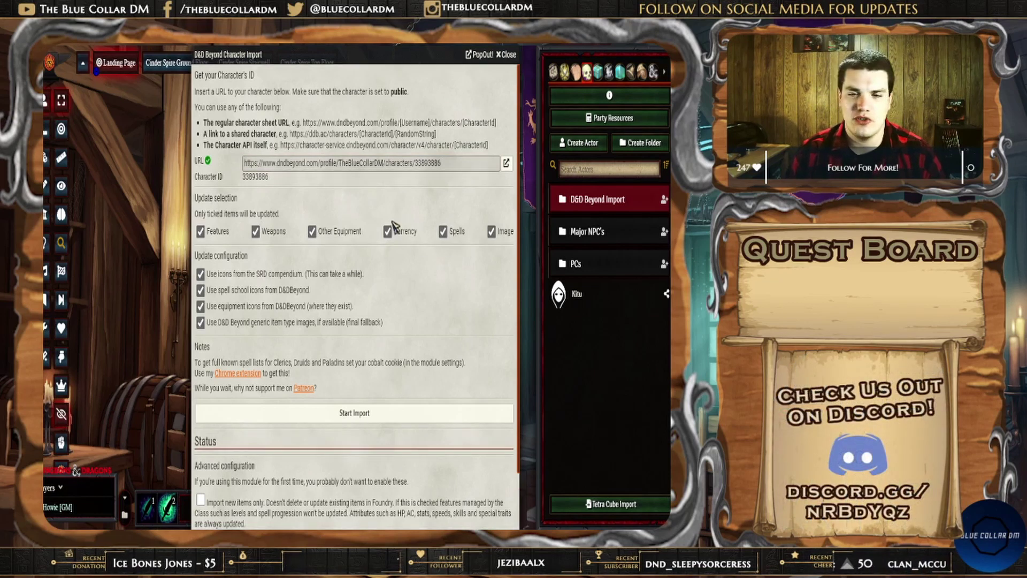
pyautogui.scroll(-2, 394, 227)
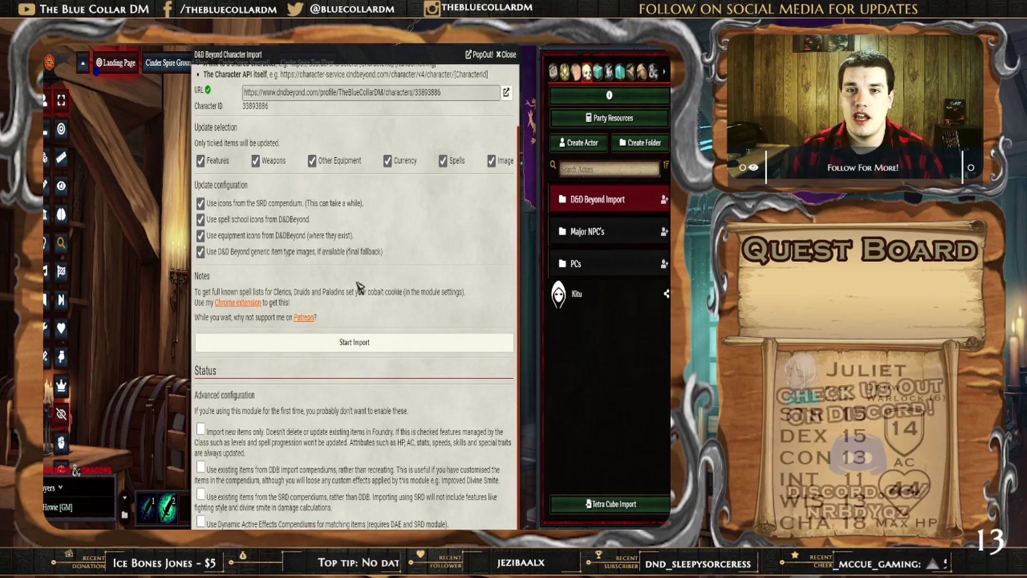
pyautogui.click(377, 346)
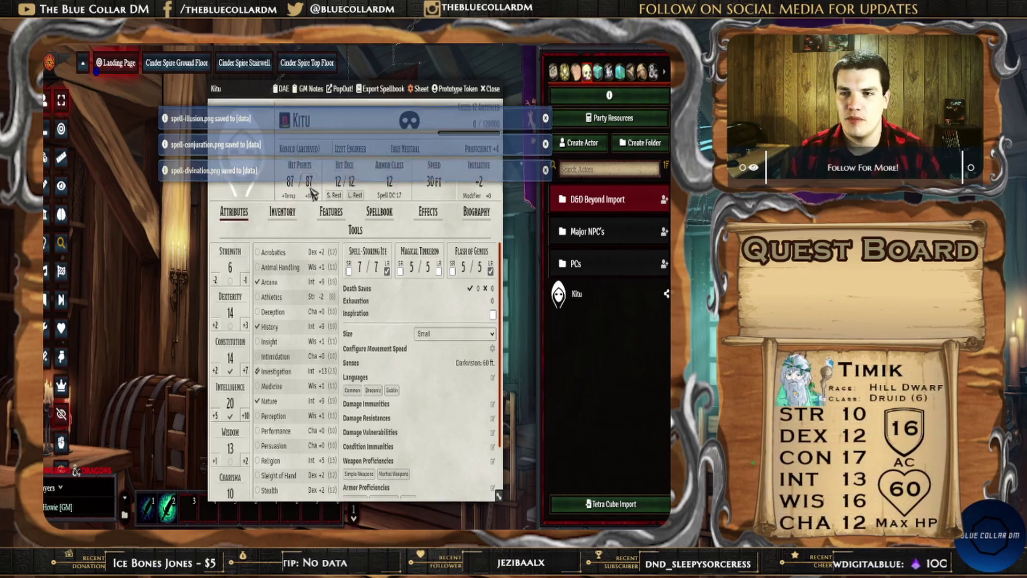
# - Check Kitu's imported armor class and equip the Breastplate in the inventory
pyautogui.click(406, 183)
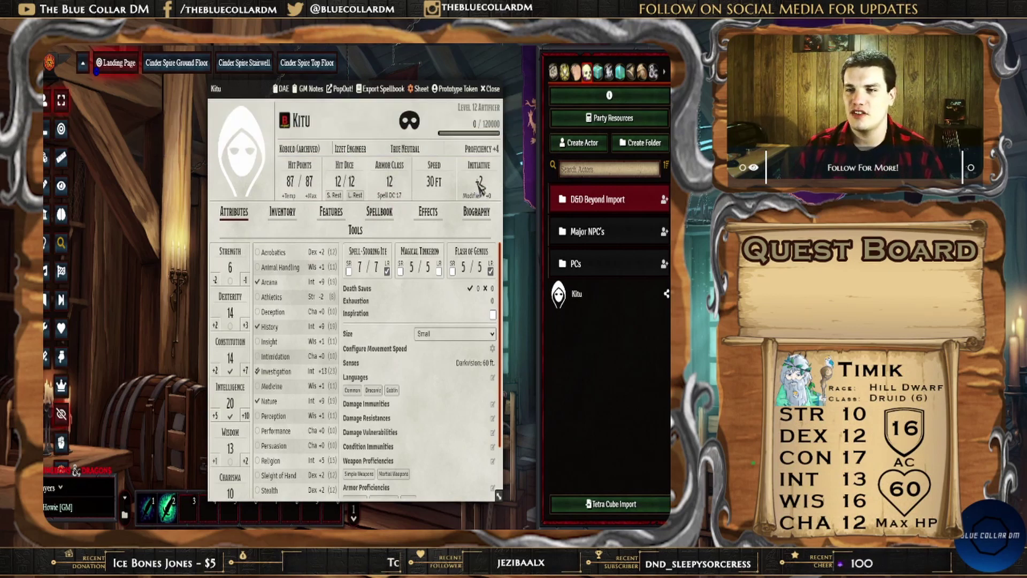
pyautogui.click(282, 212)
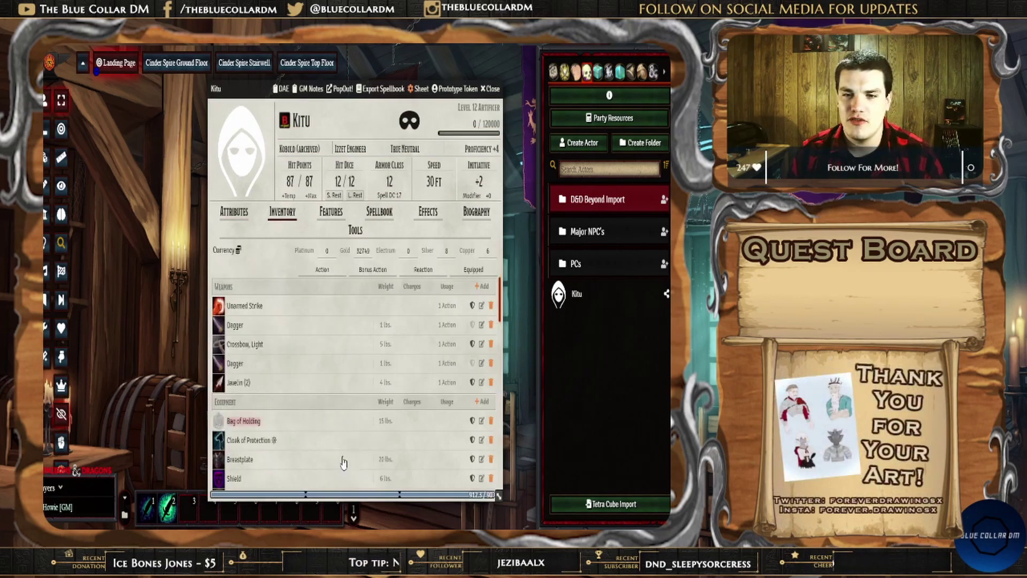
pyautogui.scroll(-3, 440, 354)
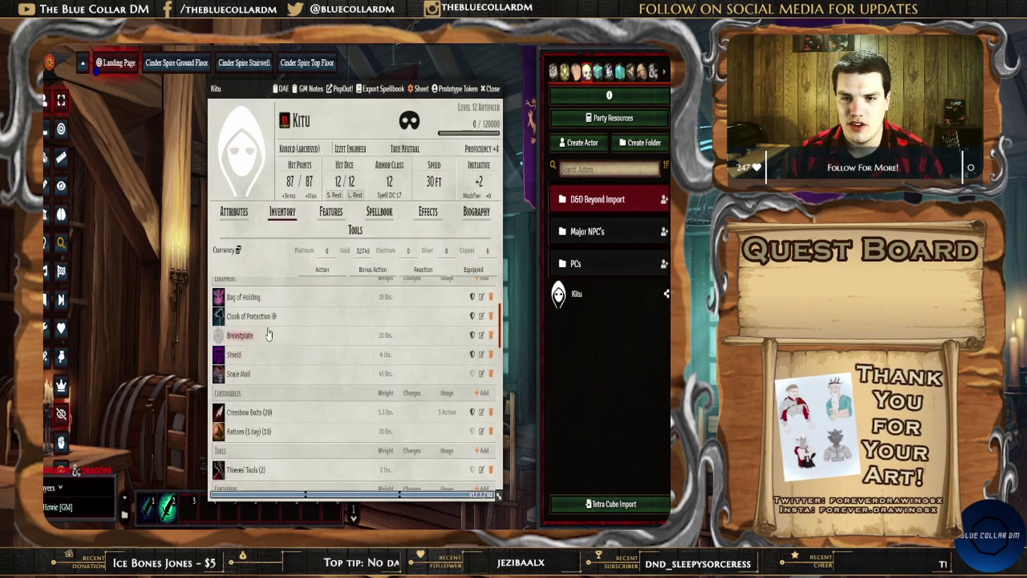
pyautogui.click(473, 336)
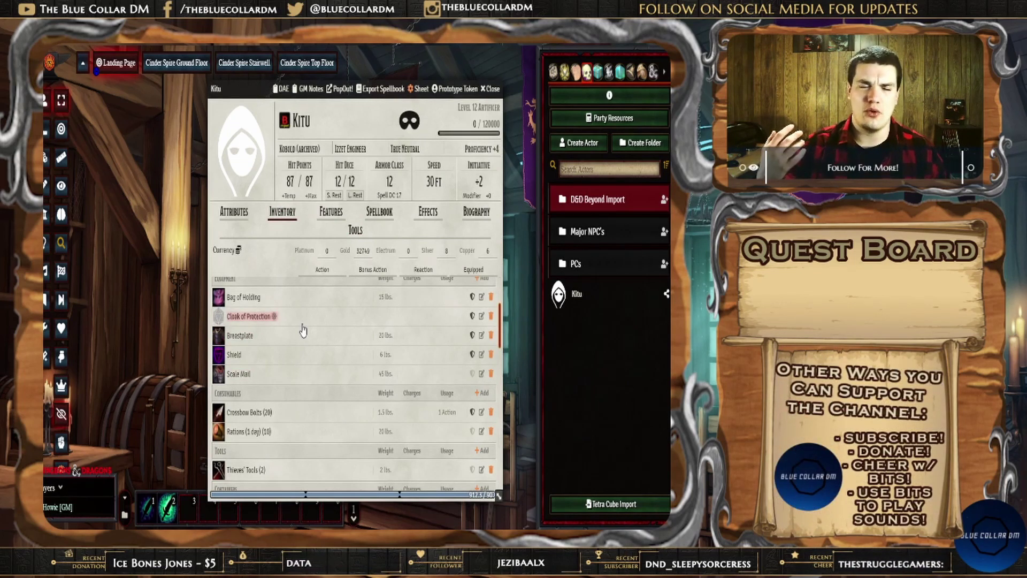
# - Review Kitu's imported tools, spellbook and Izzet Engineer biography
pyautogui.click(355, 230)
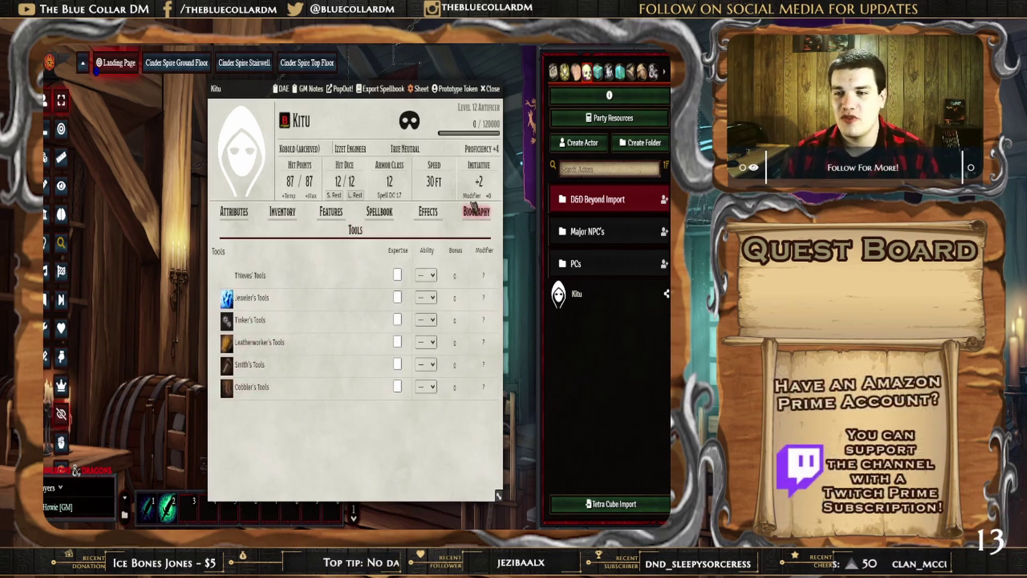
pyautogui.click(380, 217)
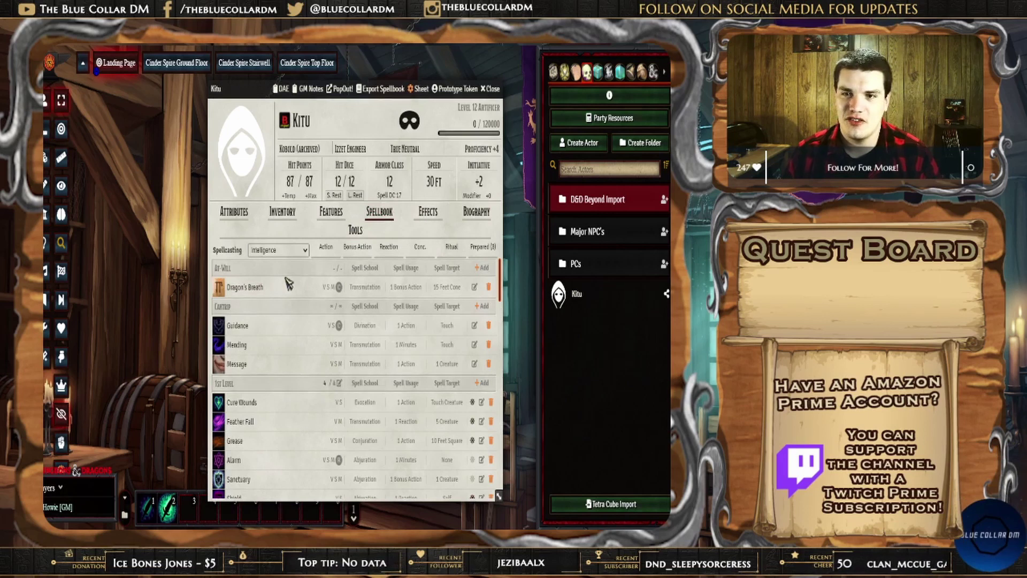
pyautogui.scroll(-6, 359, 412)
pyautogui.scroll(-5, 330, 431)
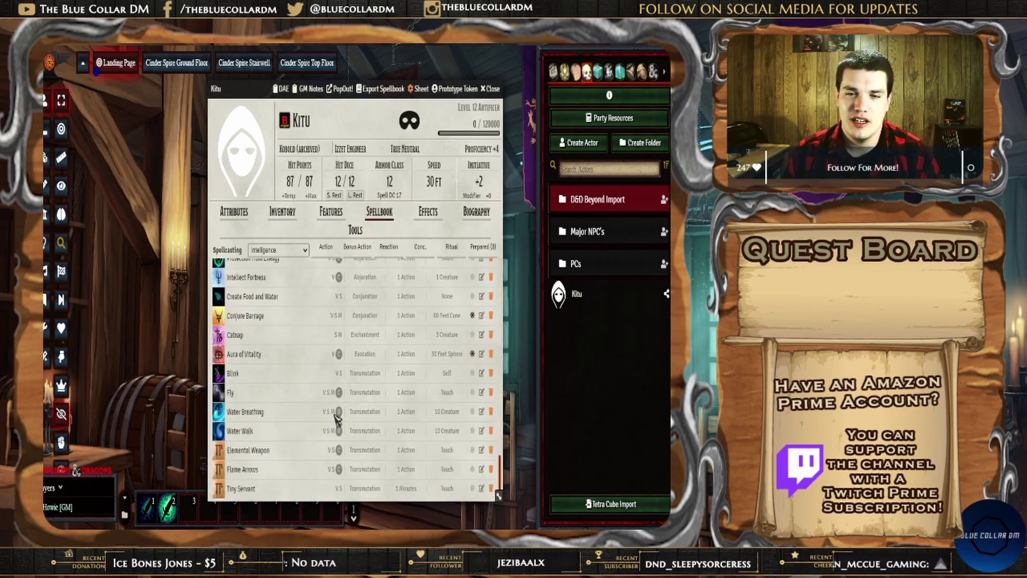
pyautogui.scroll(3, 390, 342)
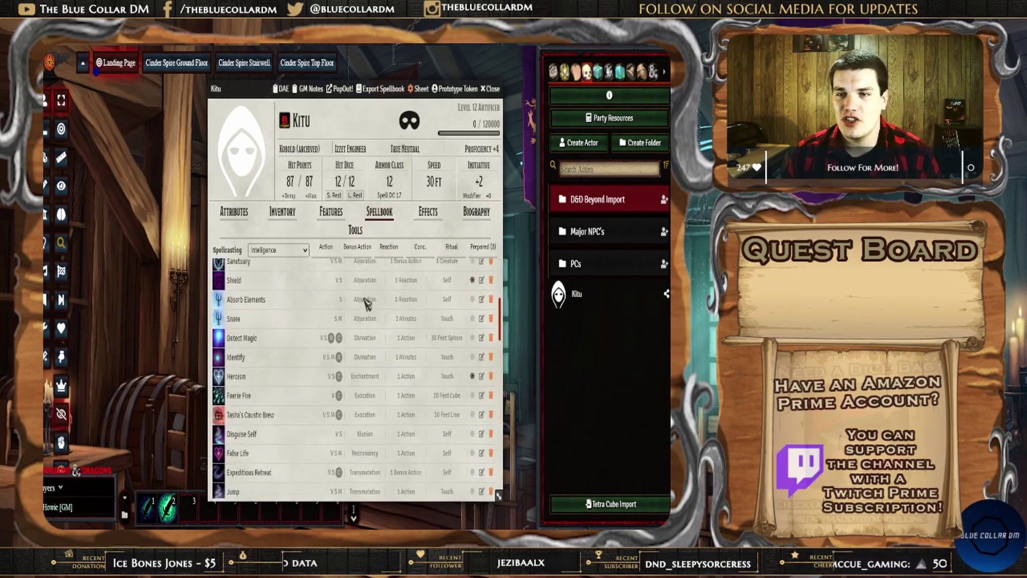
pyautogui.click(470, 214)
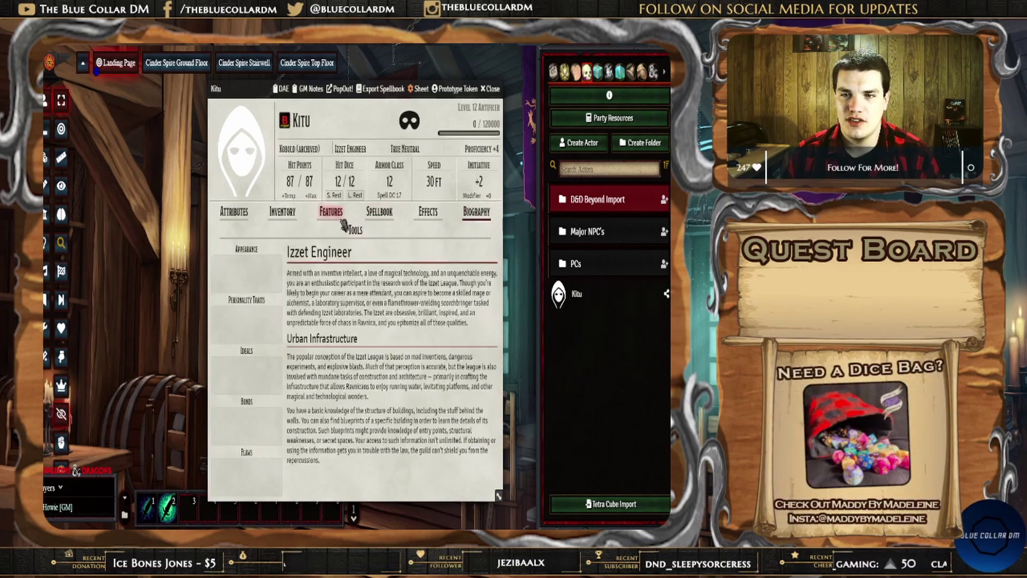